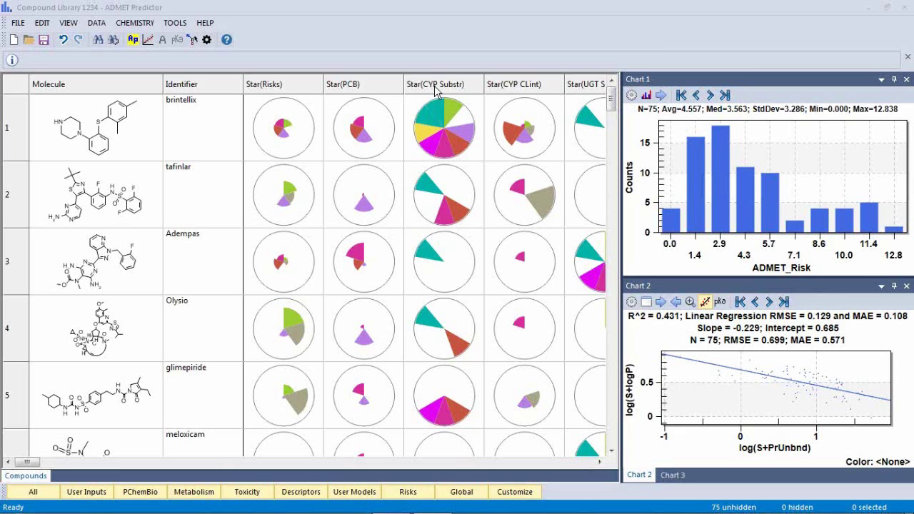
pyautogui.rightClick(437, 89)
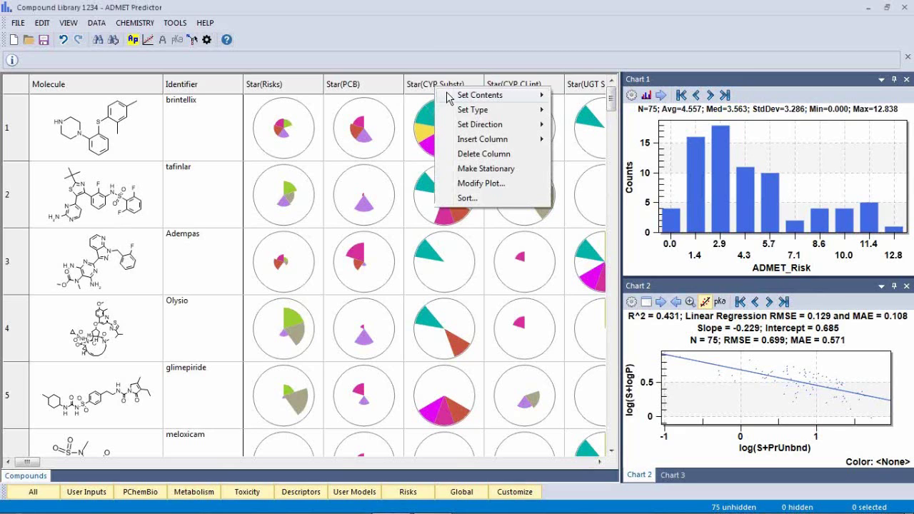
pyautogui.moveTo(480, 95)
pyautogui.click(577, 183)
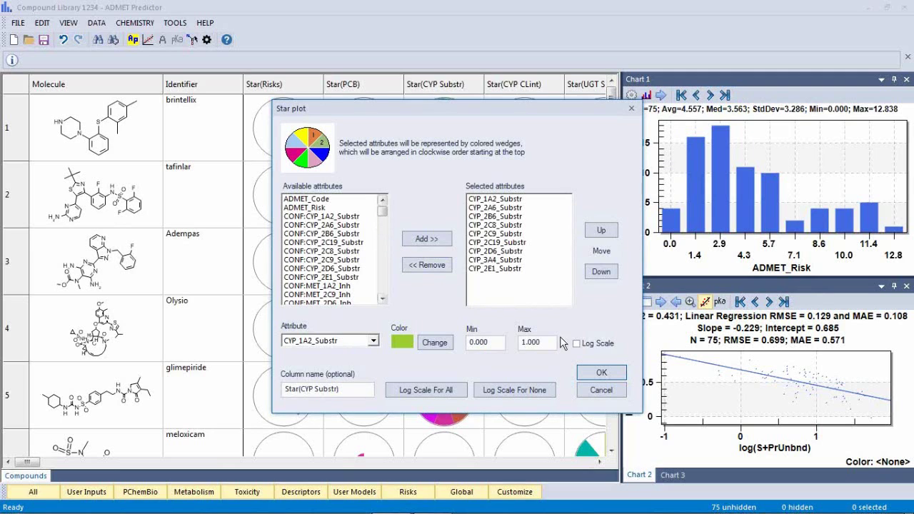
pyautogui.click(605, 390)
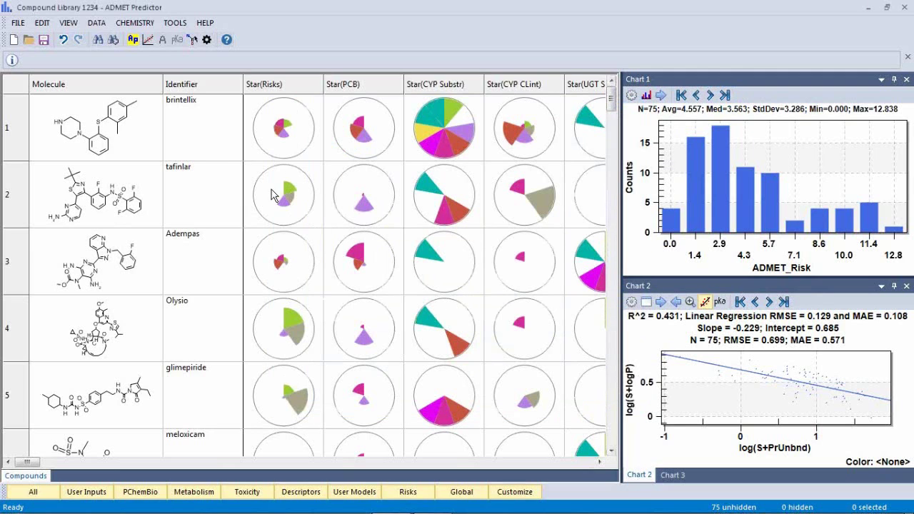
# - Apply the Spreadsheet Heat Map to all attributes, then scroll right to the DiffCoef, MlogP and S+logP columns
pyautogui.click(69, 23)
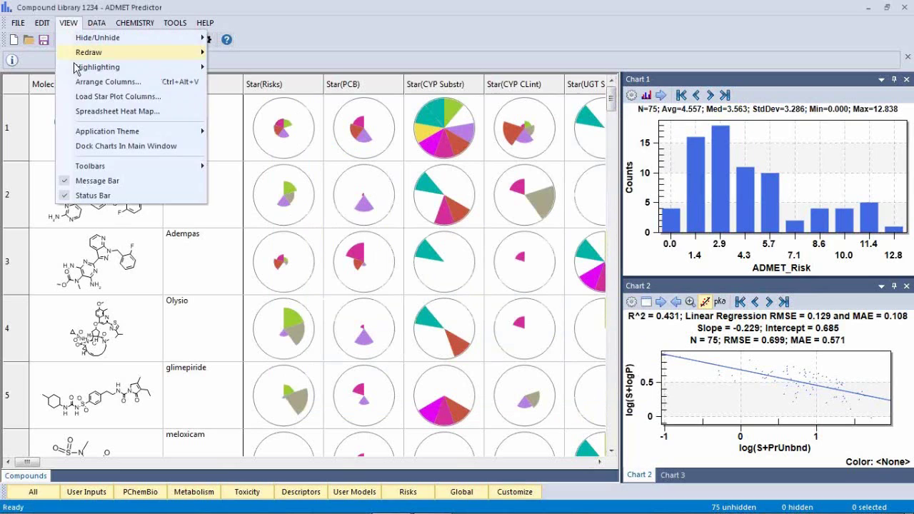
pyautogui.click(82, 114)
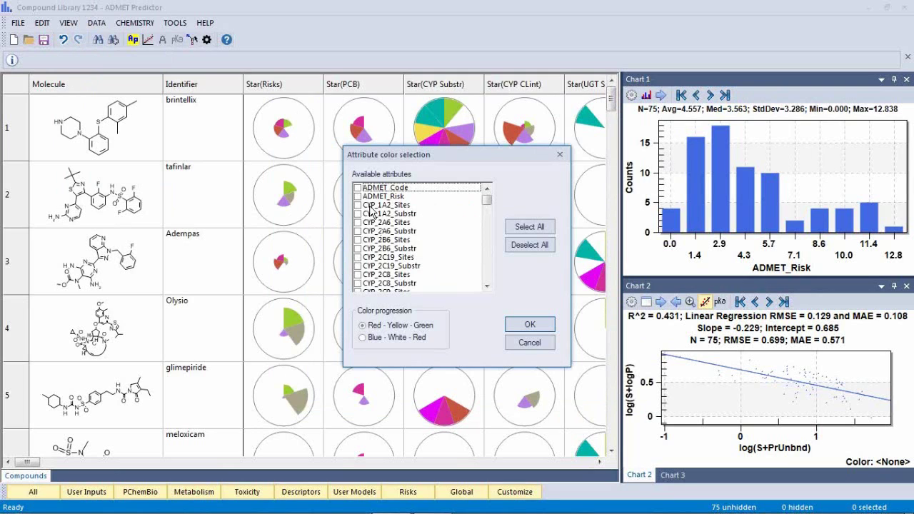
pyautogui.click(525, 228)
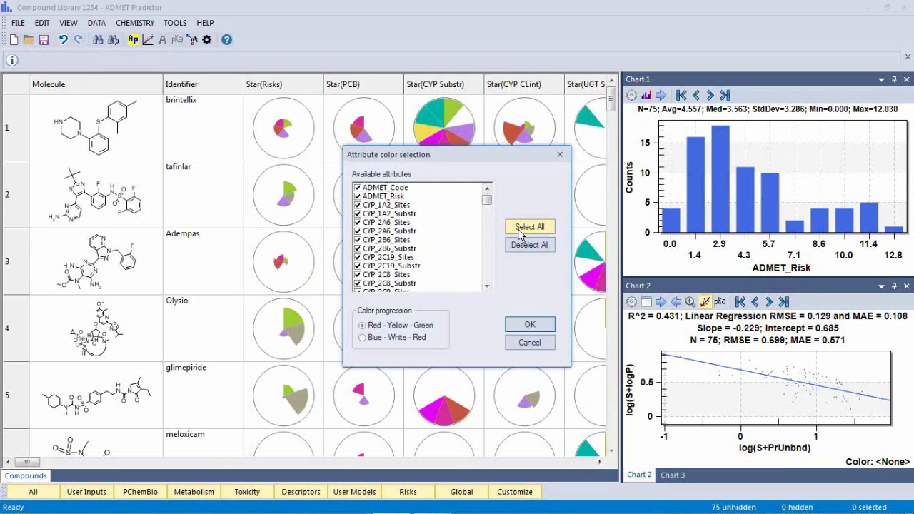
pyautogui.click(530, 325)
pyautogui.click(600, 463)
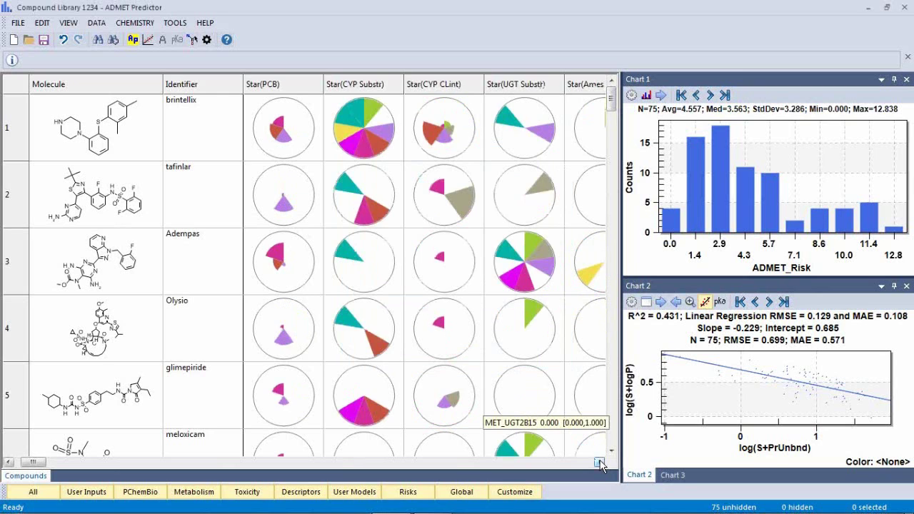
pyautogui.click(599, 462)
pyautogui.click(599, 462)
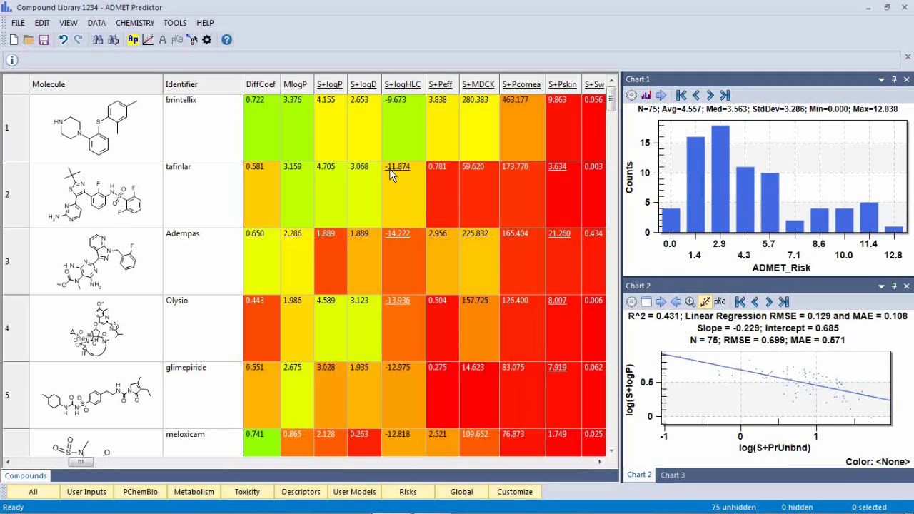
pyautogui.rightClick(332, 87)
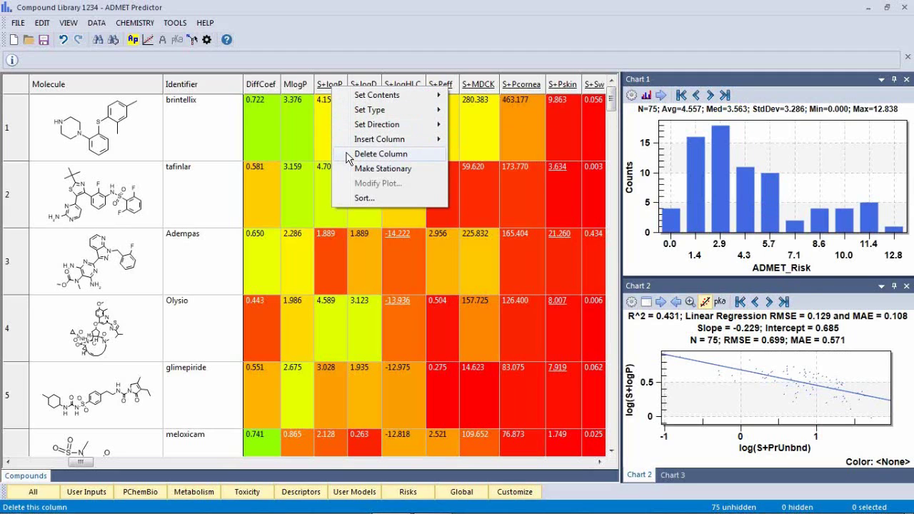
pyautogui.moveTo(377, 95)
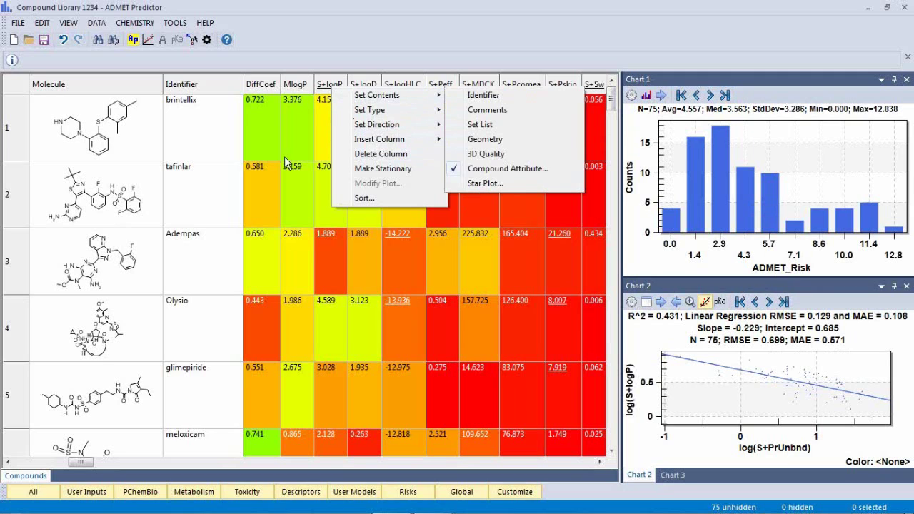
pyautogui.click(134, 252)
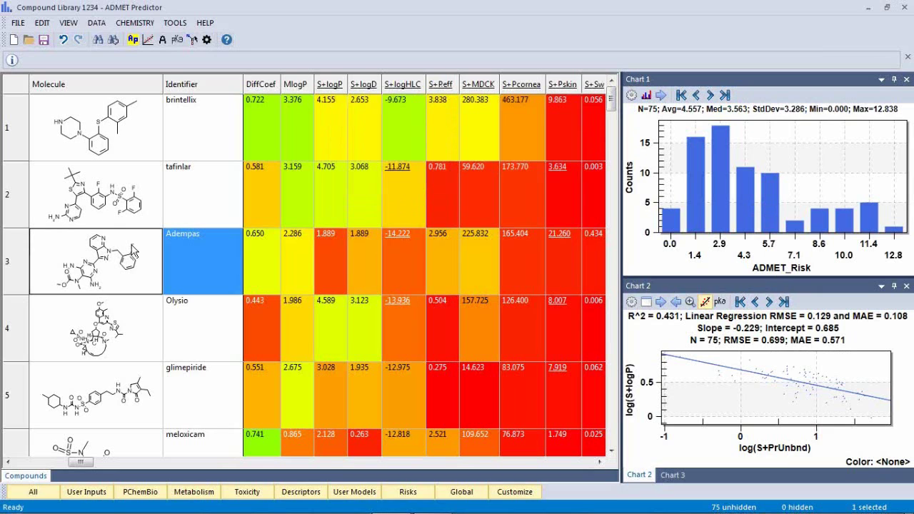
# - Open the Compound attributes window for the Adempas compound
pyautogui.rightClick(133, 251)
pyautogui.moveTo(186, 253)
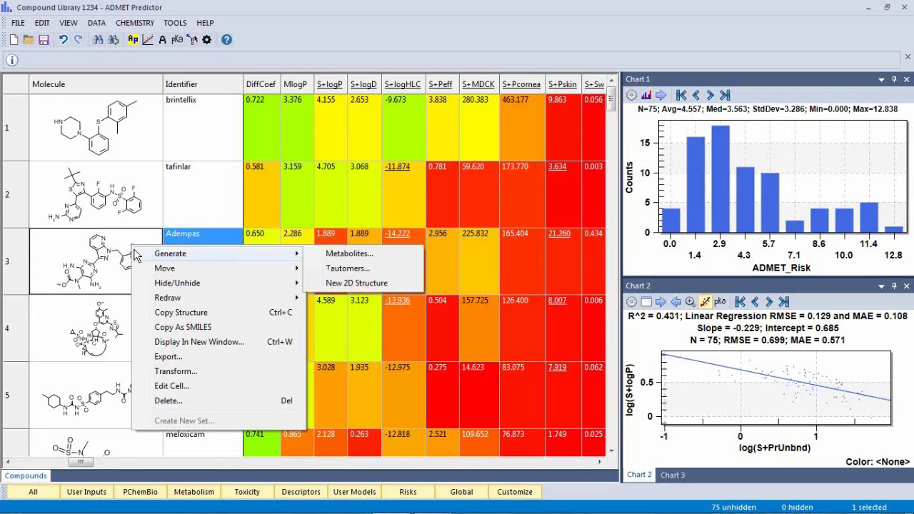
pyautogui.click(139, 340)
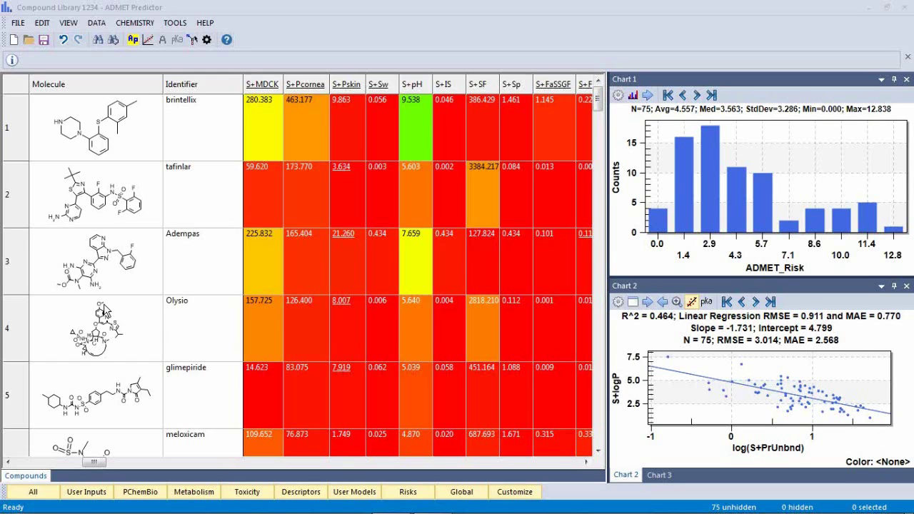
# - Start a Search By Substructure and open a blank MedChem Designer sketch for the query
pyautogui.click(44, 23)
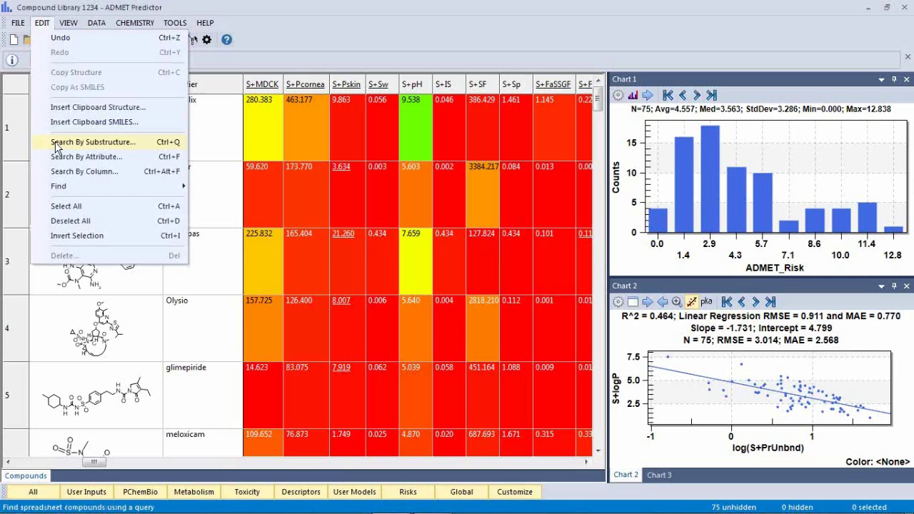
pyautogui.click(57, 145)
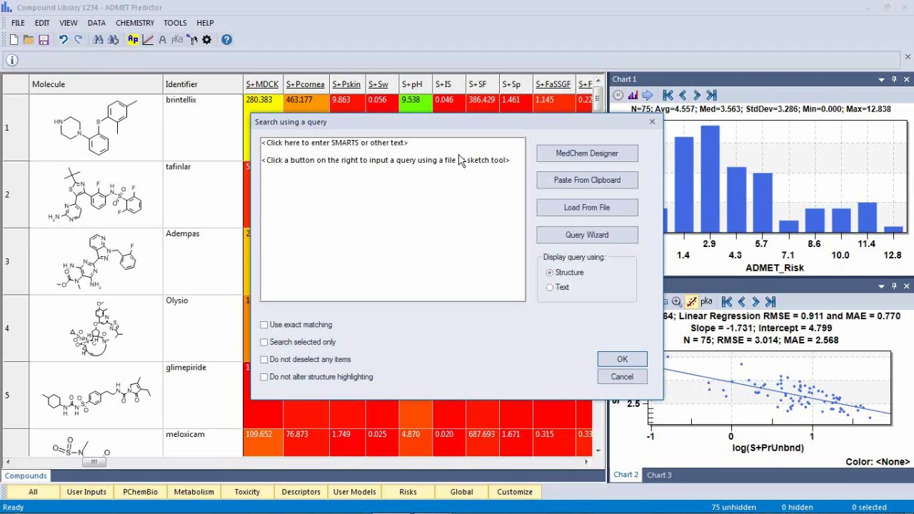
pyautogui.click(578, 152)
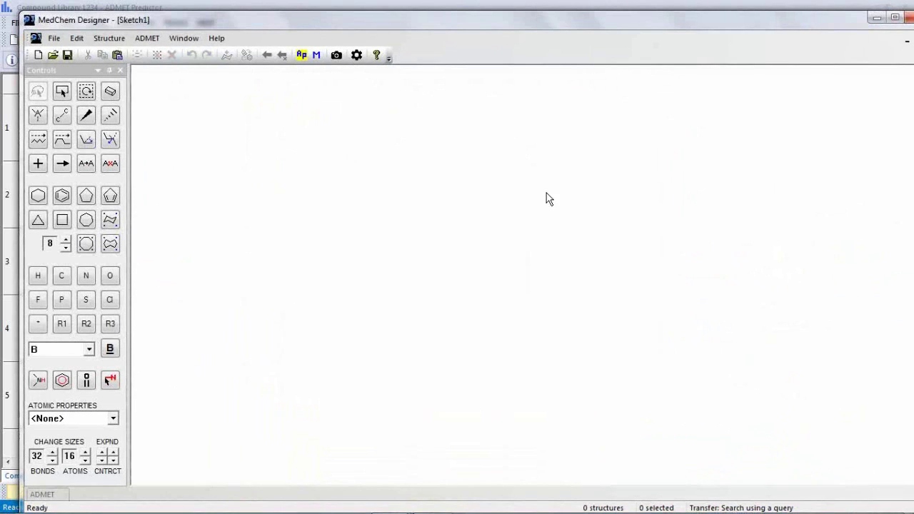
# - Draw two fused benzene rings to form naphthalene
pyautogui.click(71, 196)
pyautogui.click(212, 201)
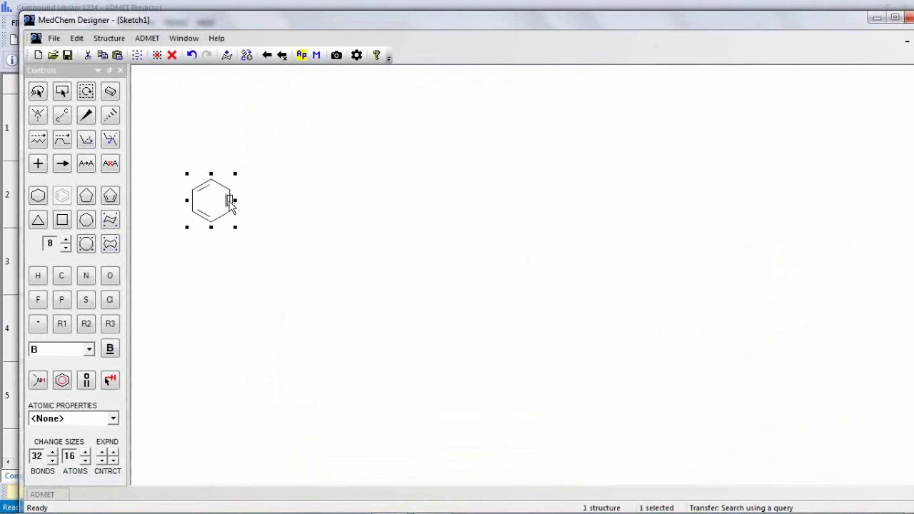
pyautogui.click(230, 201)
# - Allow the top ring atom to be either C or N
pyautogui.rightClick(247, 180)
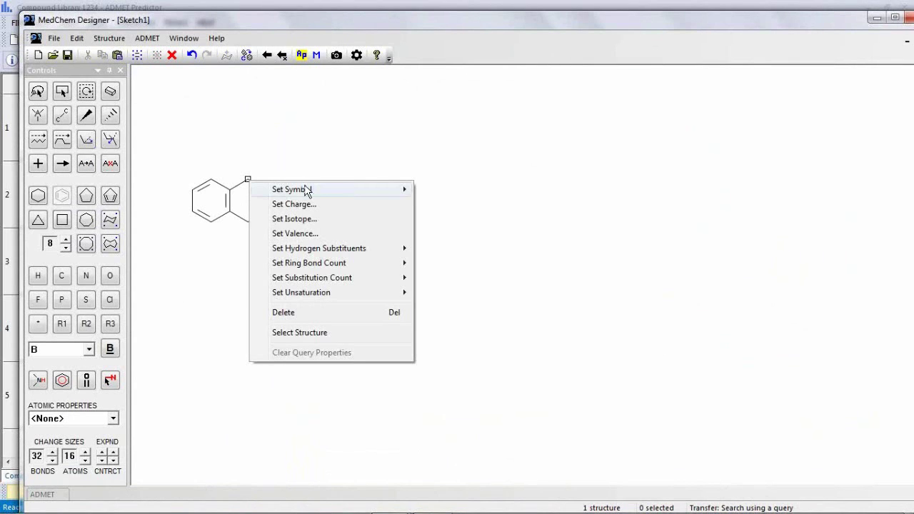
pyautogui.moveTo(293, 189)
pyautogui.click(446, 307)
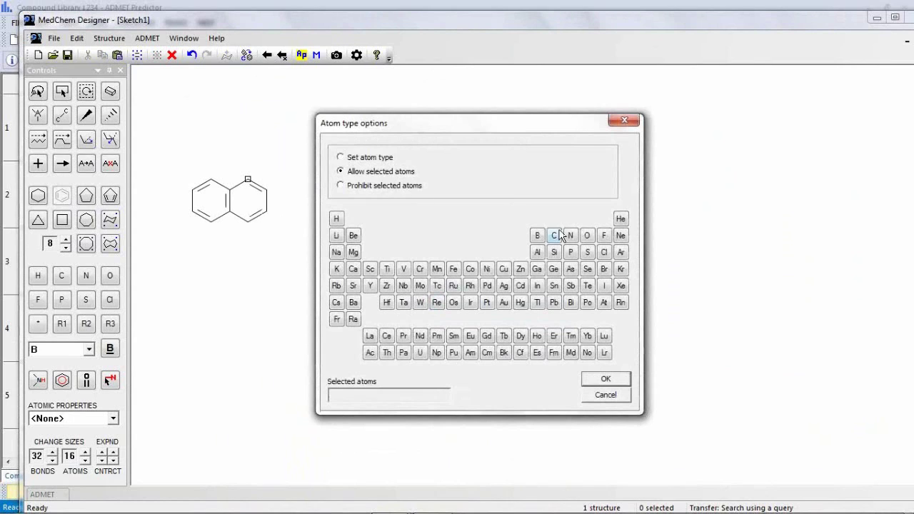
pyautogui.click(554, 236)
pyautogui.click(602, 380)
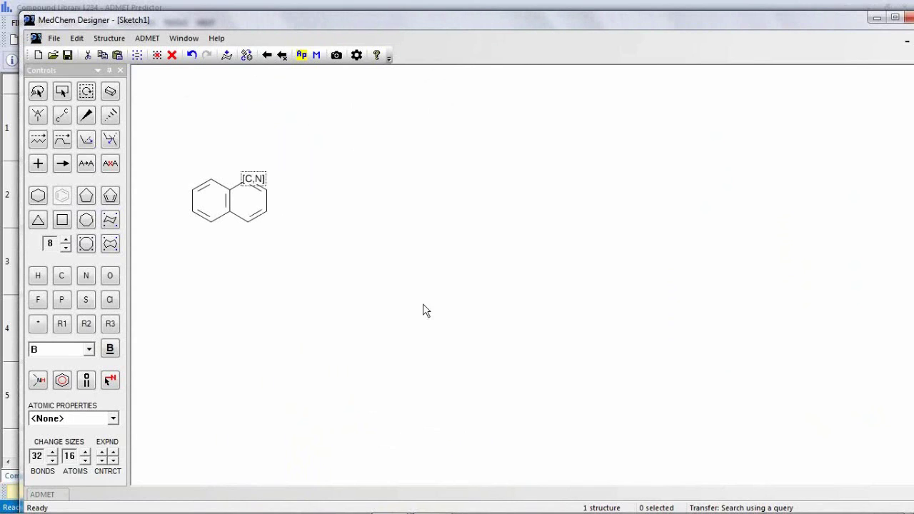
# - Allow a second ring atom to be C or N and transfer the query to the search
pyautogui.rightClick(266, 210)
pyautogui.moveTo(348, 219)
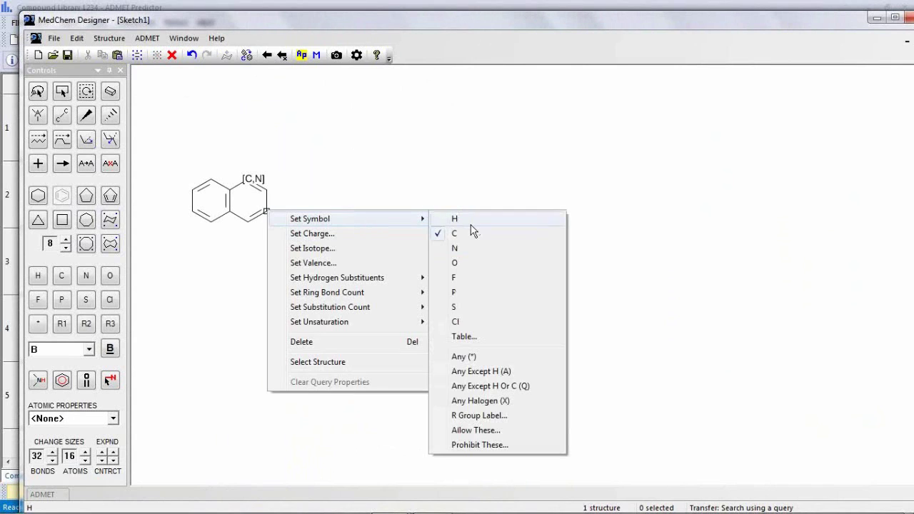
pyautogui.click(468, 340)
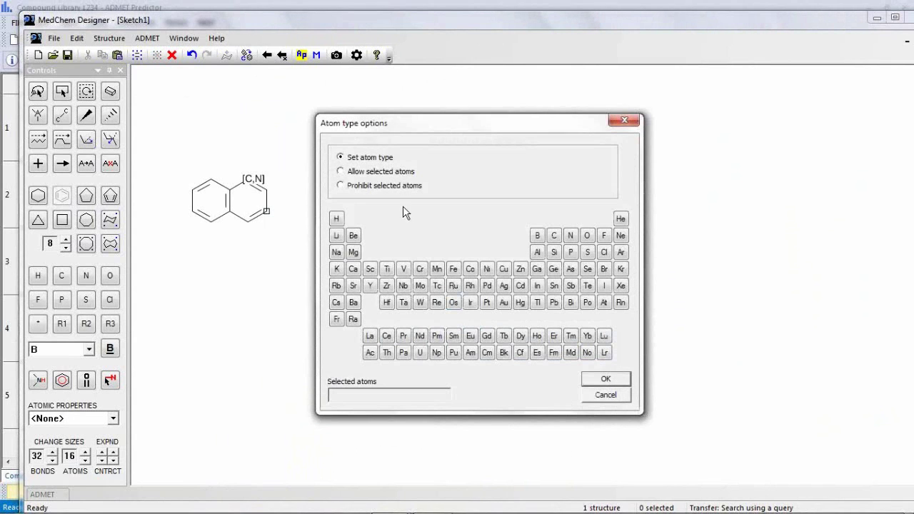
pyautogui.click(388, 173)
pyautogui.click(554, 236)
pyautogui.click(604, 378)
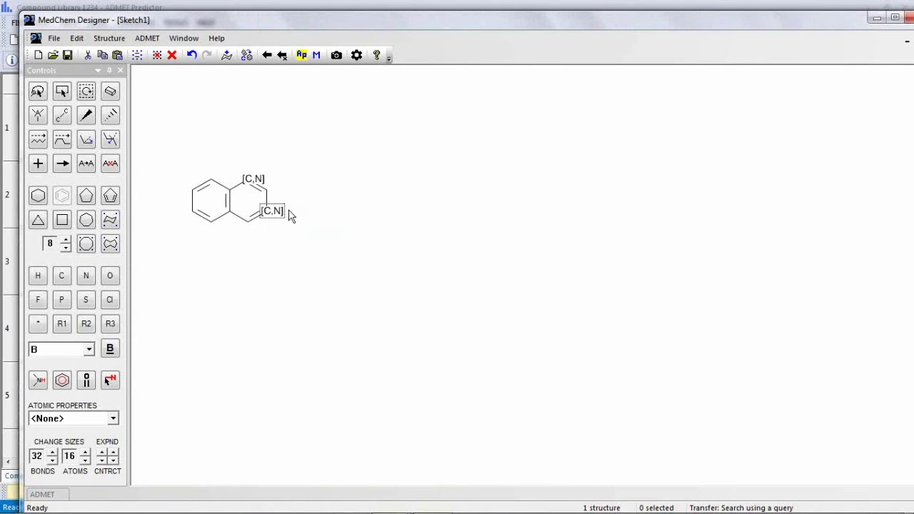
pyautogui.click(286, 62)
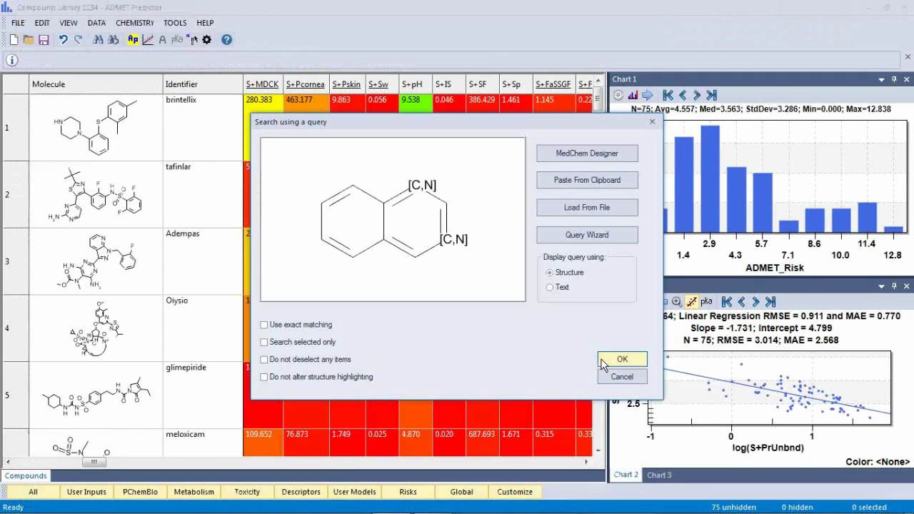
# - Run the naphthalene query and move the four matching compounds to the top of the table
pyautogui.click(604, 364)
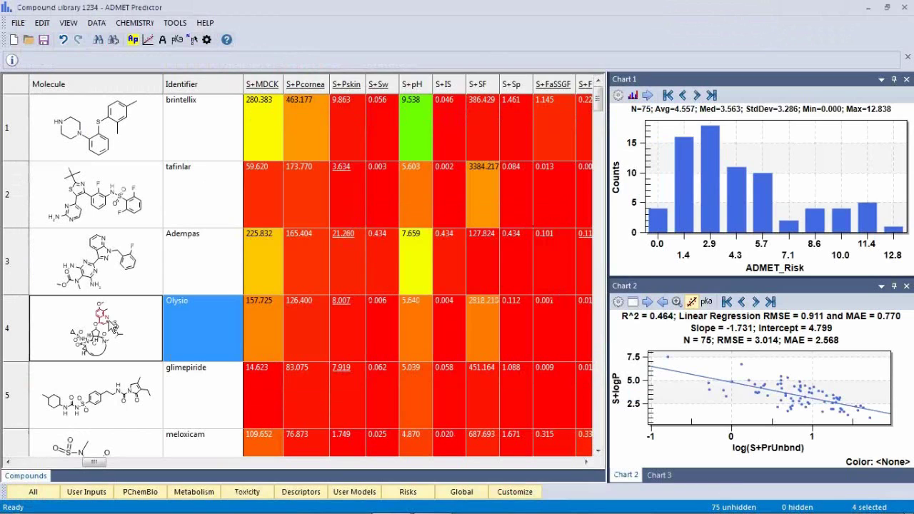
pyautogui.rightClick(109, 320)
pyautogui.moveTo(142, 343)
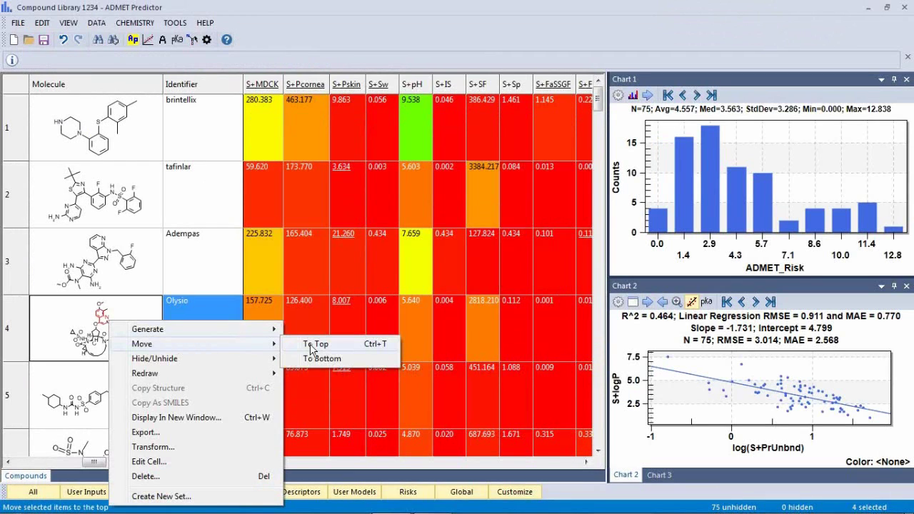
pyautogui.click(311, 347)
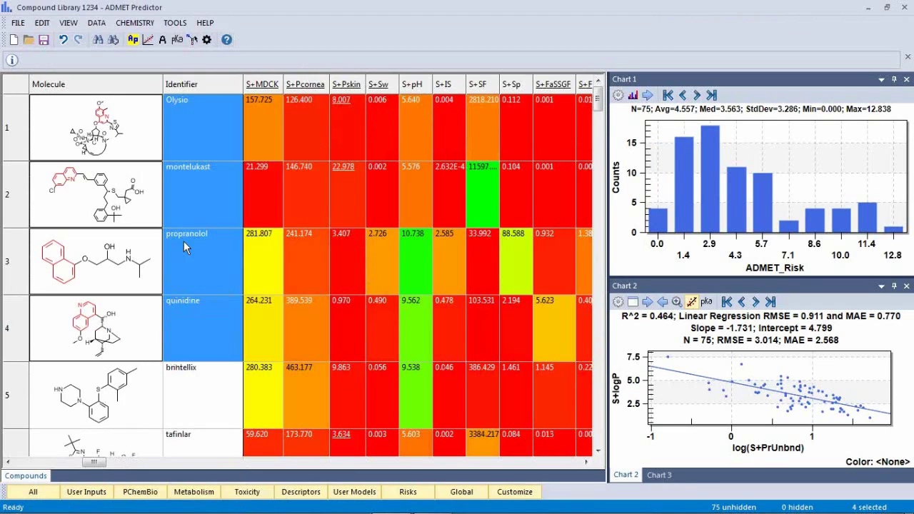